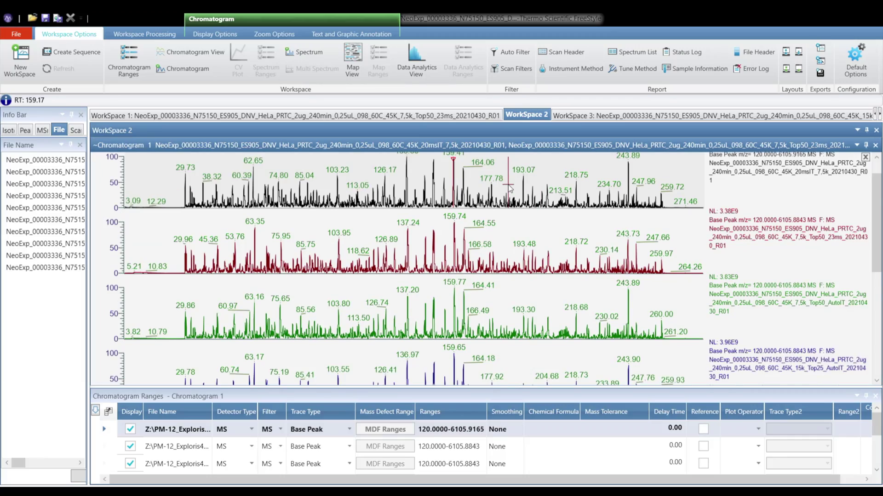
Step: Filter the scripts to Configuration and open A6 - Change Fluidics / Workflow
scroll(509, 187, down, 1)
scroll(509, 188, down, 3)
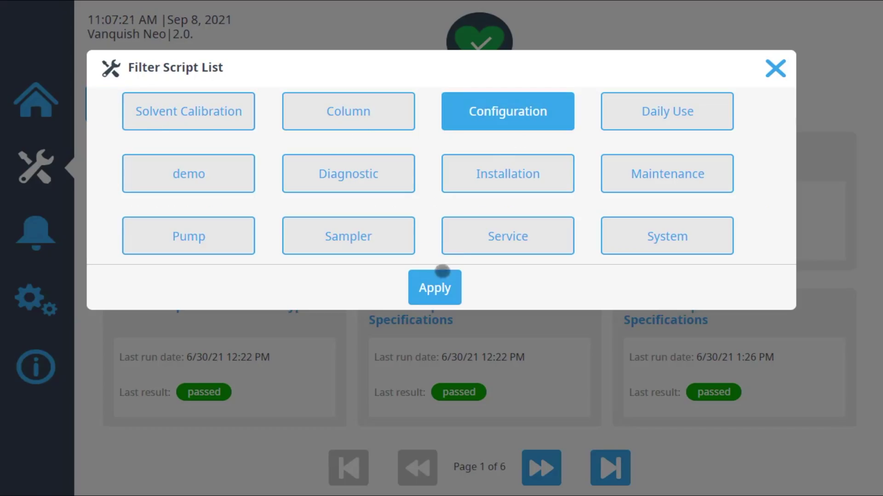
click(437, 288)
click(357, 373)
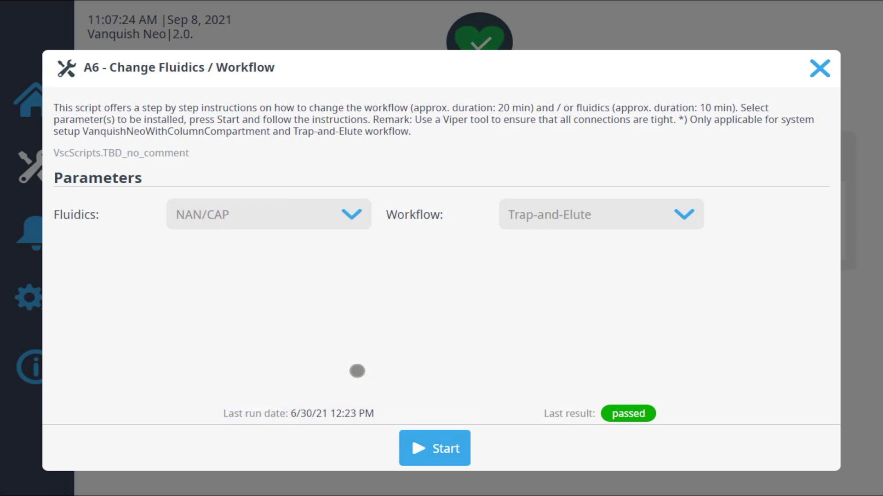
Step: Choose the Direct workflow, then start the script and continue to its first step
click(557, 225)
click(535, 270)
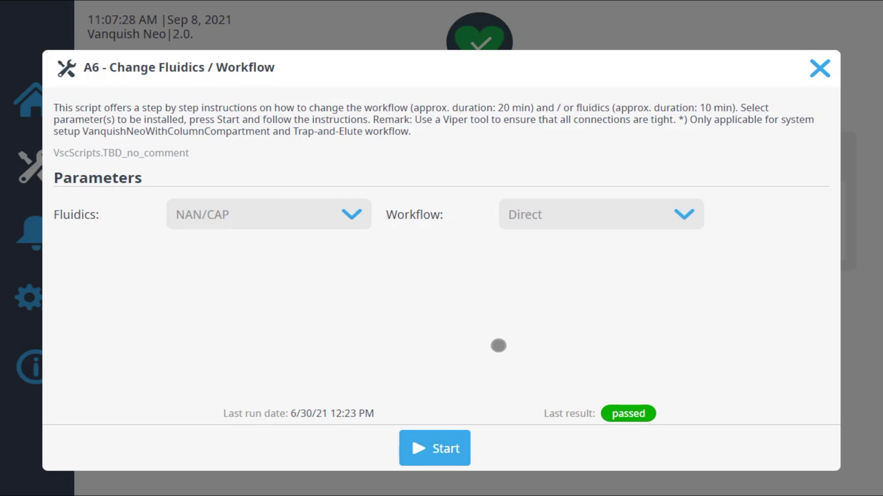
click(443, 449)
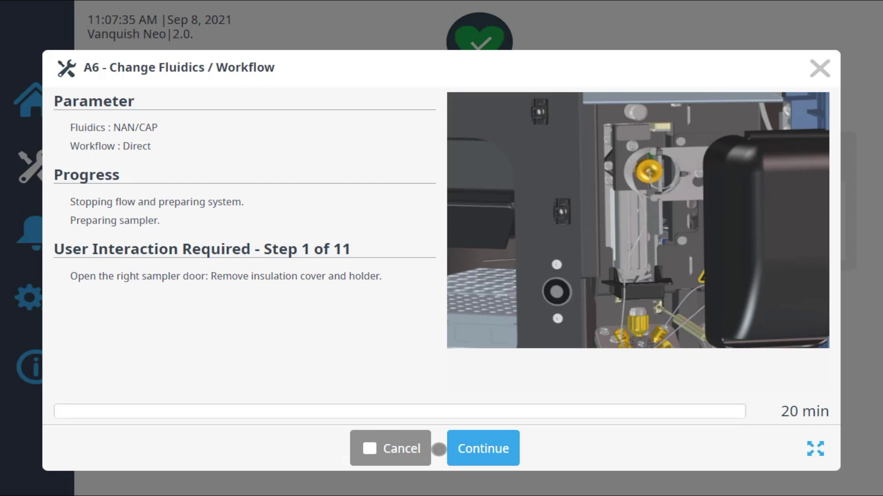
click(484, 448)
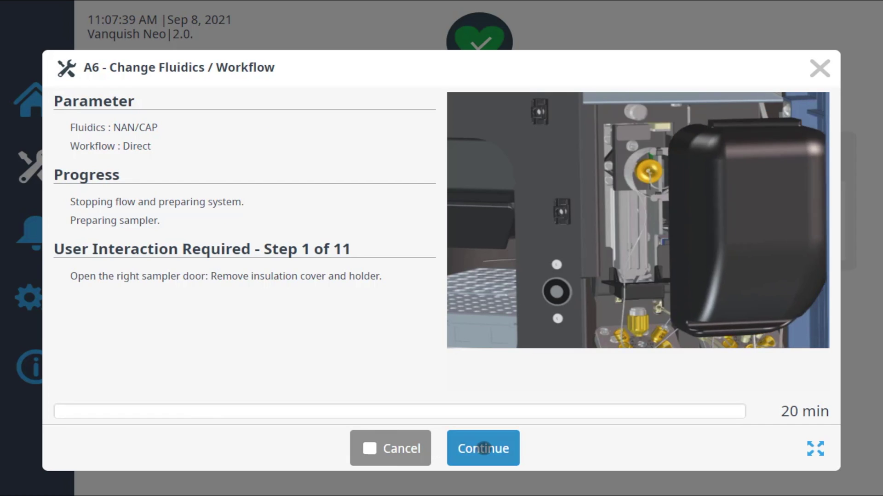